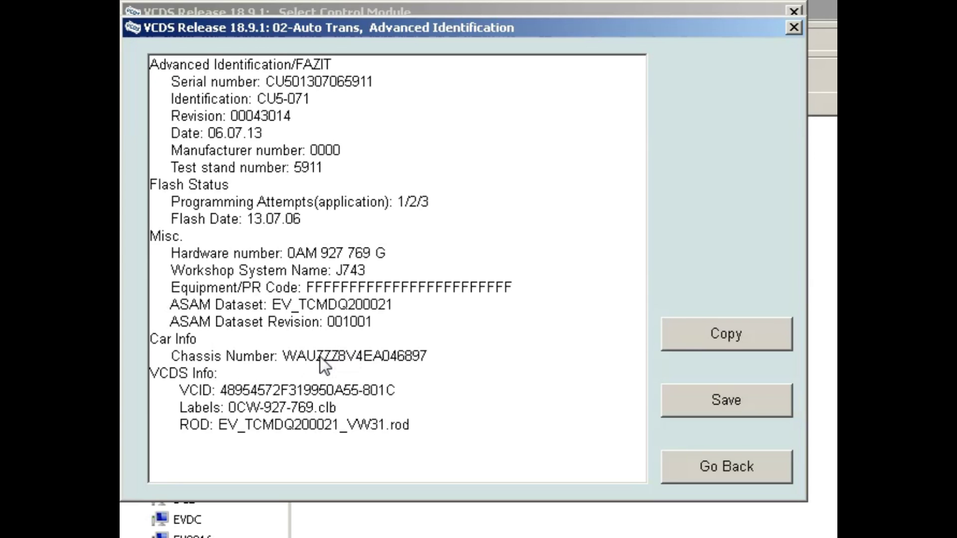
# Step: Leave the advanced identification and check the transmission controller's current coding without recoding it
pyautogui.click(701, 459)
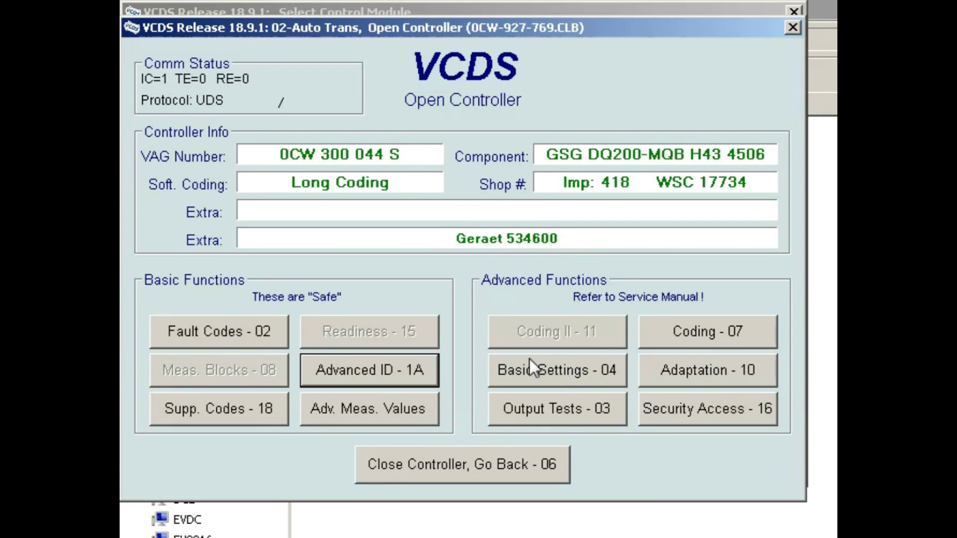
pyautogui.click(707, 333)
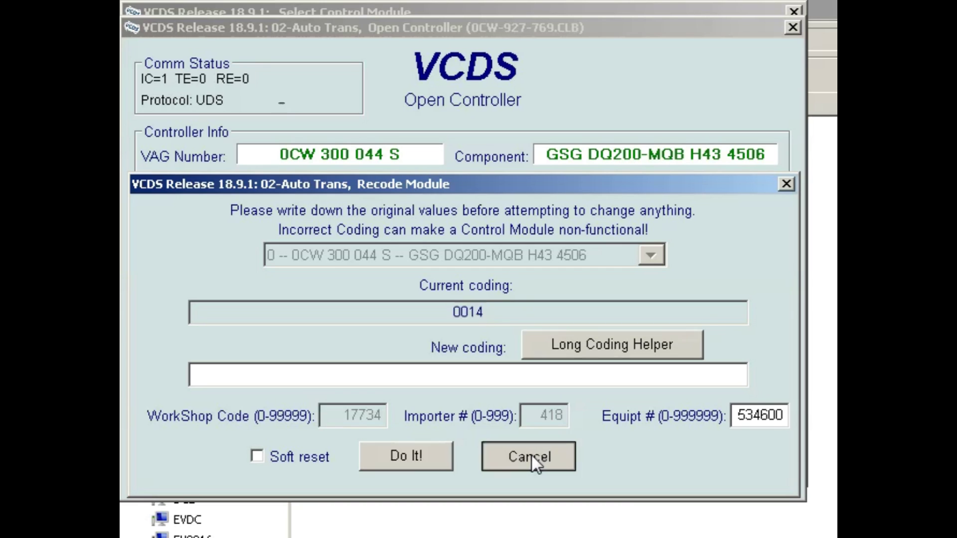
pyautogui.click(532, 462)
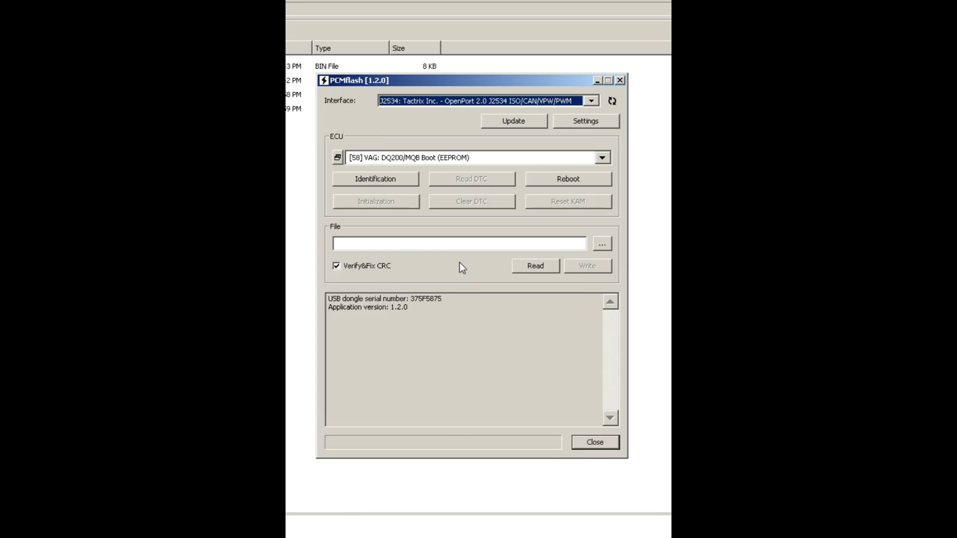
# Step: Switch to PCMflash and read the module's data with the DQ200/MQB Boot (EEPROM) protocol, declining automatic power control
pyautogui.click(536, 267)
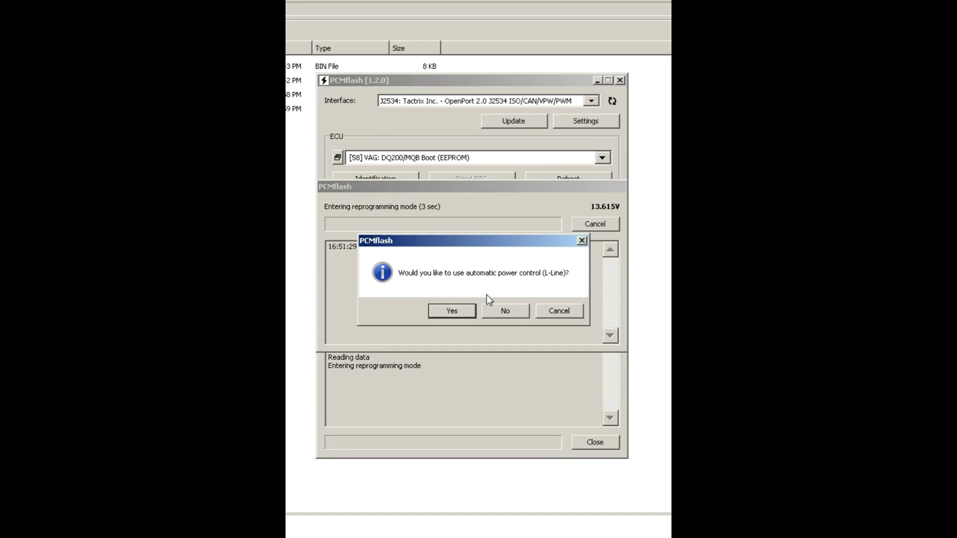
pyautogui.click(497, 308)
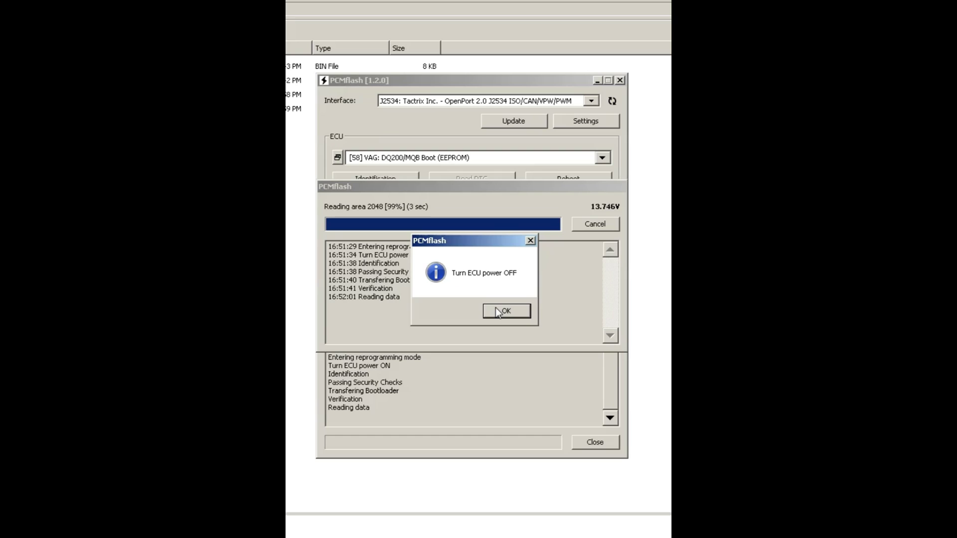
pyautogui.click(496, 311)
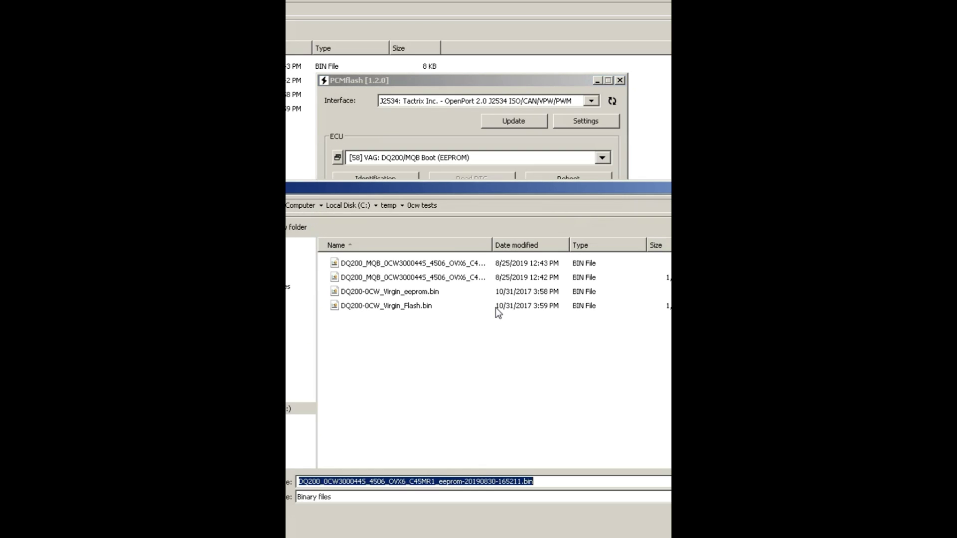
# Step: Save the EEPROM dump as "eeprom 0CW Test" in the 0cw tests folder and close the read report
pyautogui.moveTo(484, 185); pyautogui.dragTo(519, 68)
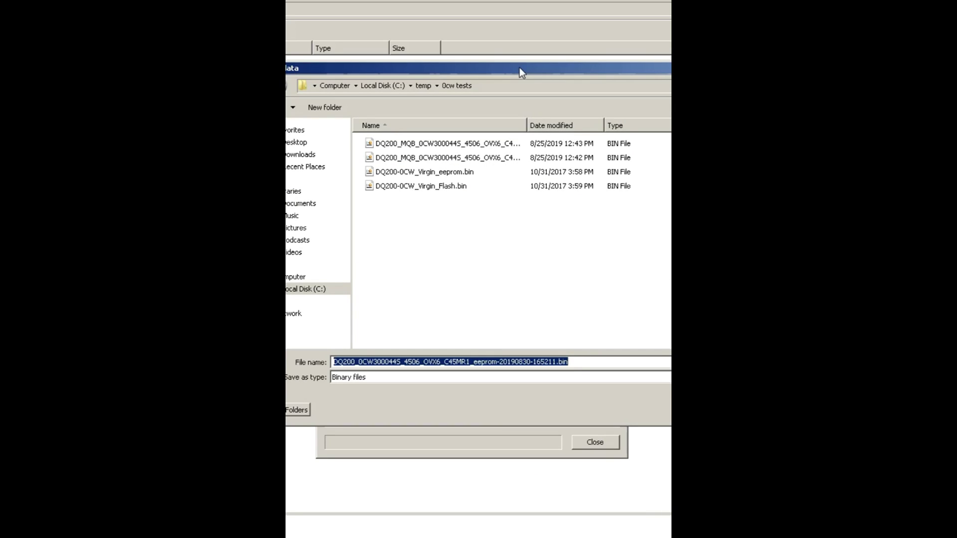
pyautogui.write('eeprom 0CW Test')
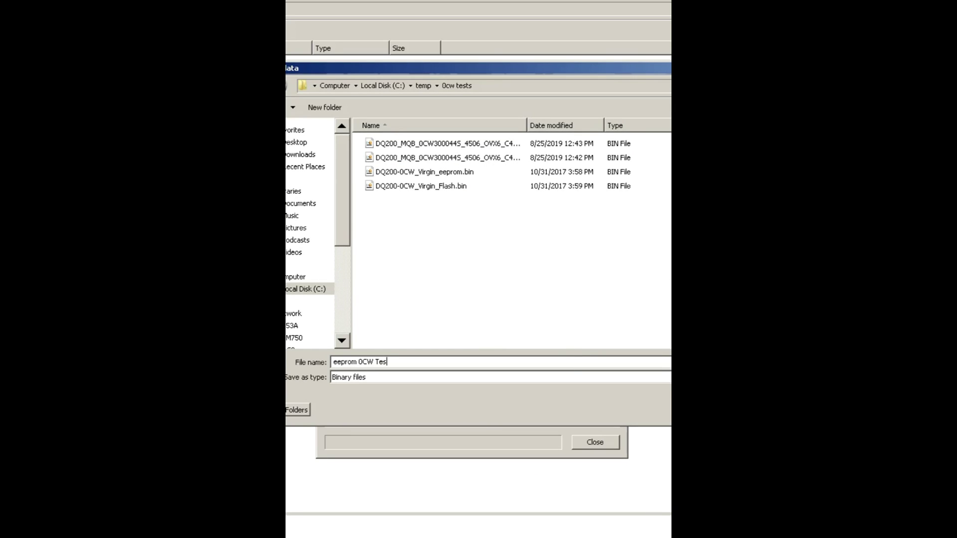
pyautogui.press('Return')
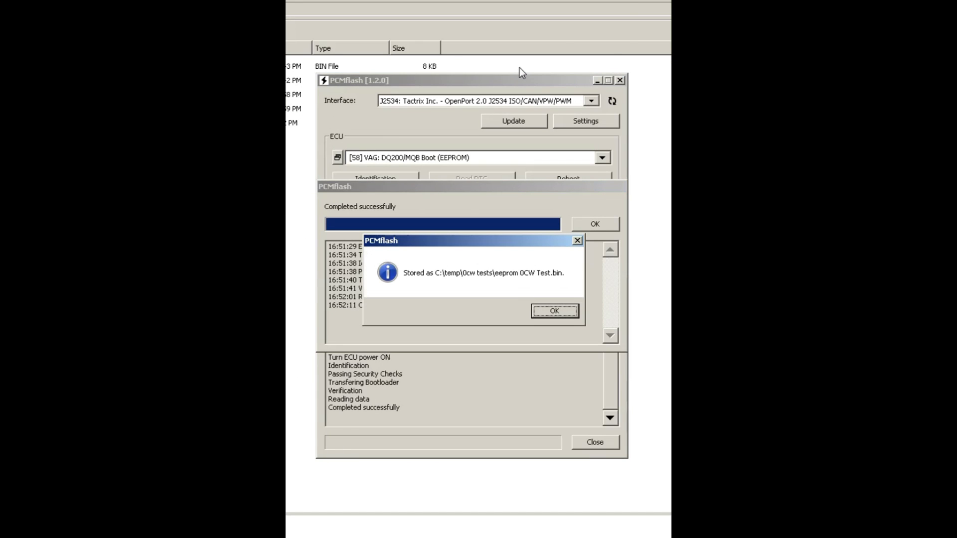
pyautogui.click(547, 311)
pyautogui.click(587, 224)
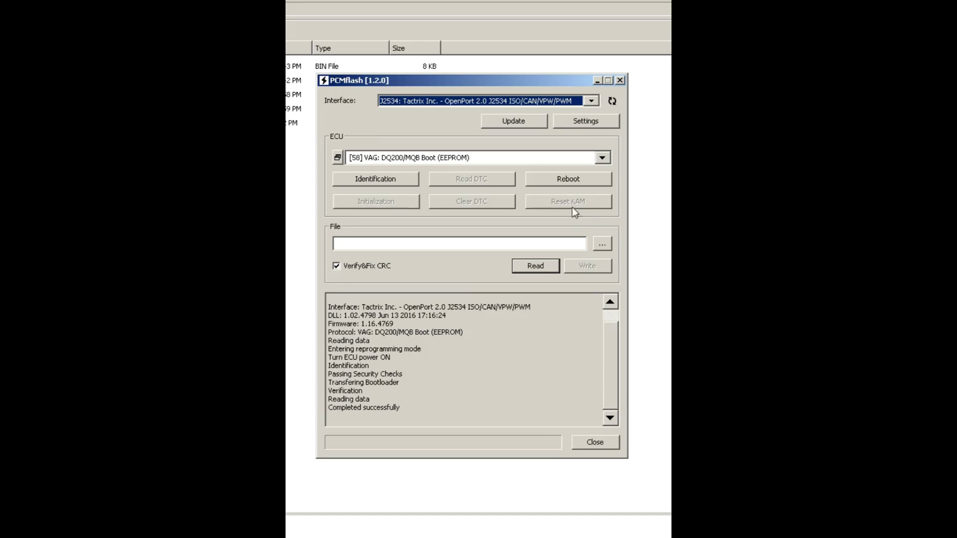
pyautogui.click(556, 158)
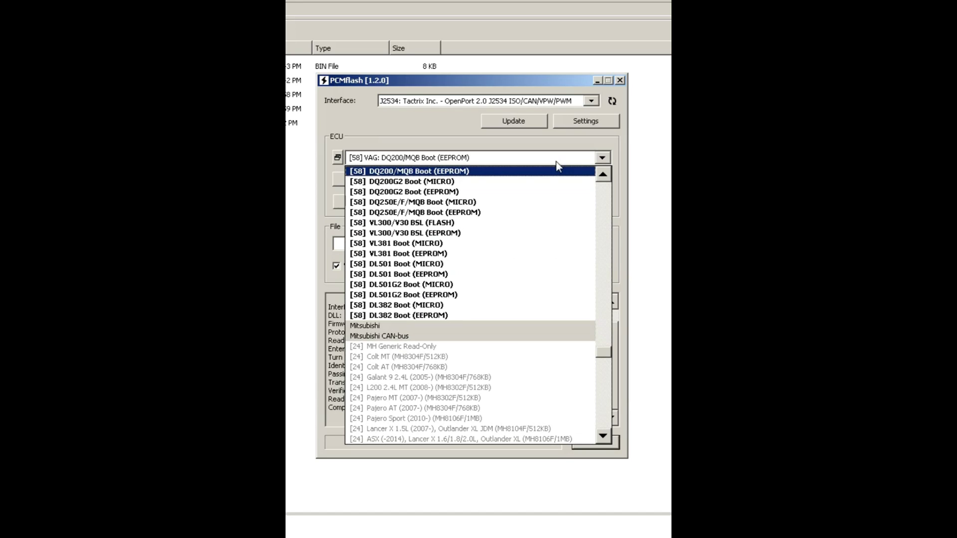
pyautogui.click(524, 182)
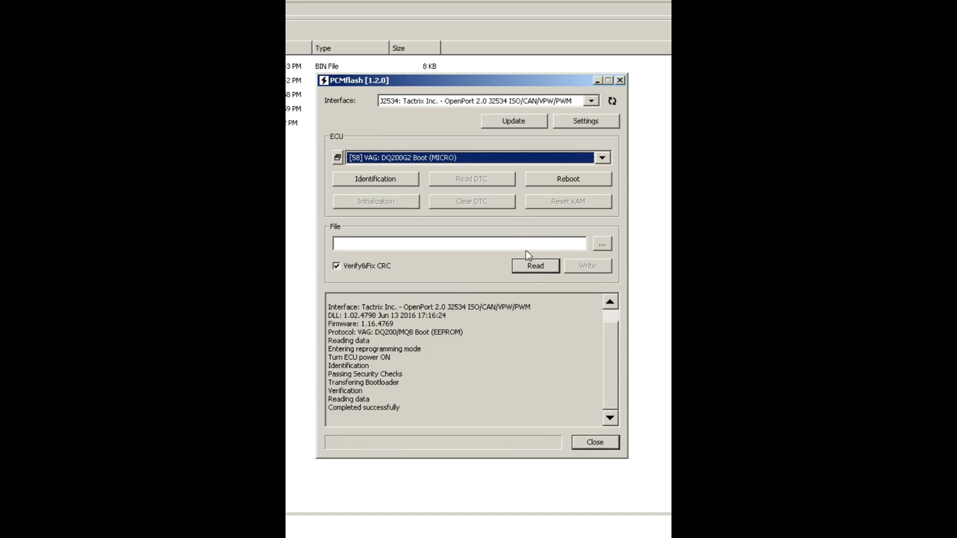
pyautogui.click(529, 270)
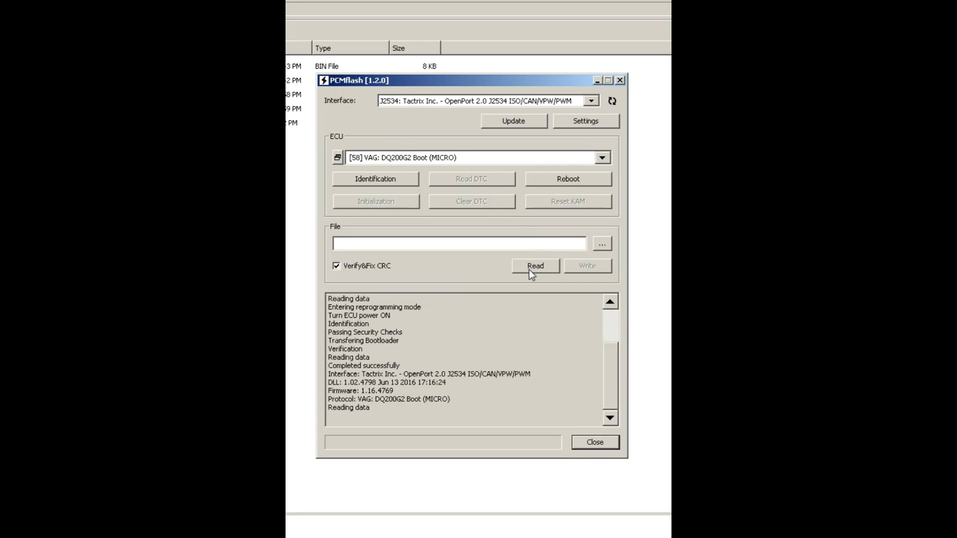
pyautogui.click(499, 310)
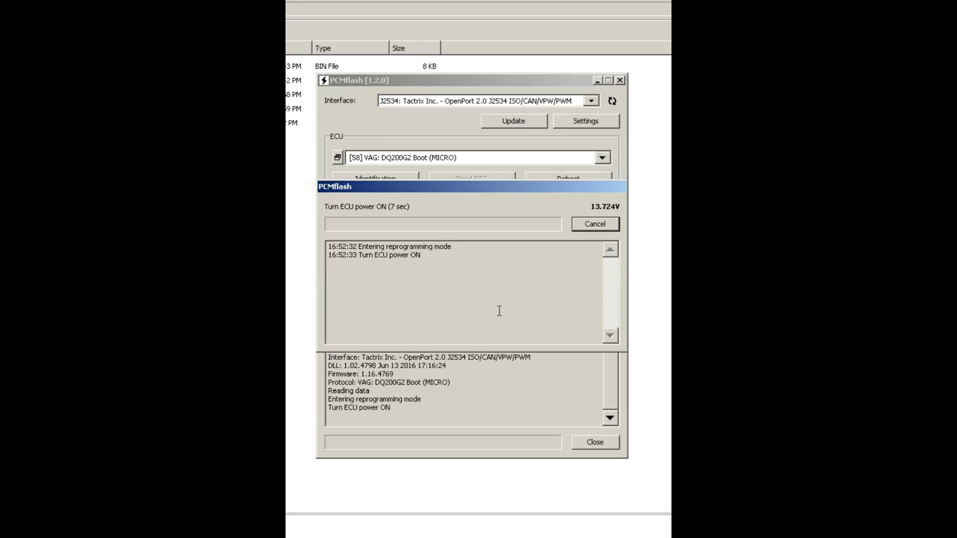
pyautogui.click(593, 224)
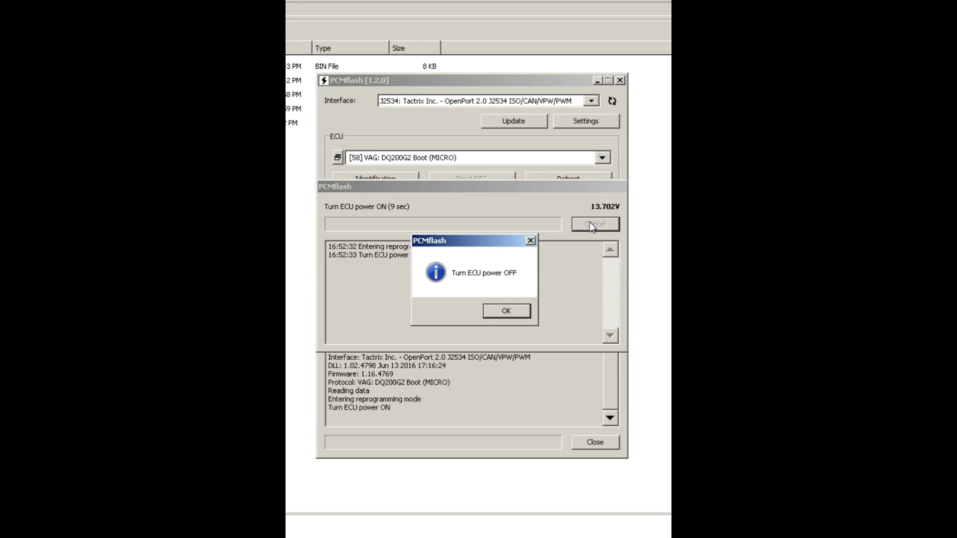
pyautogui.press('Return')
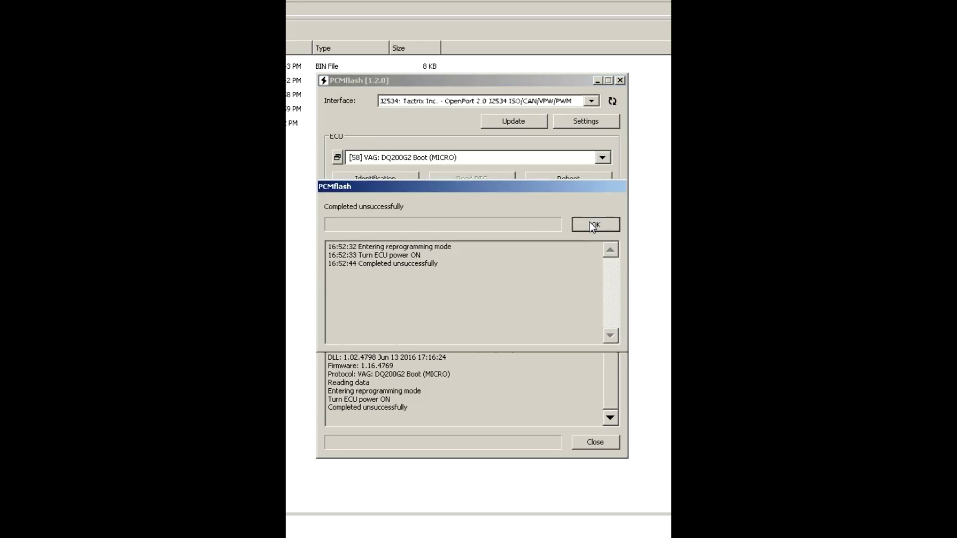
pyautogui.click(592, 224)
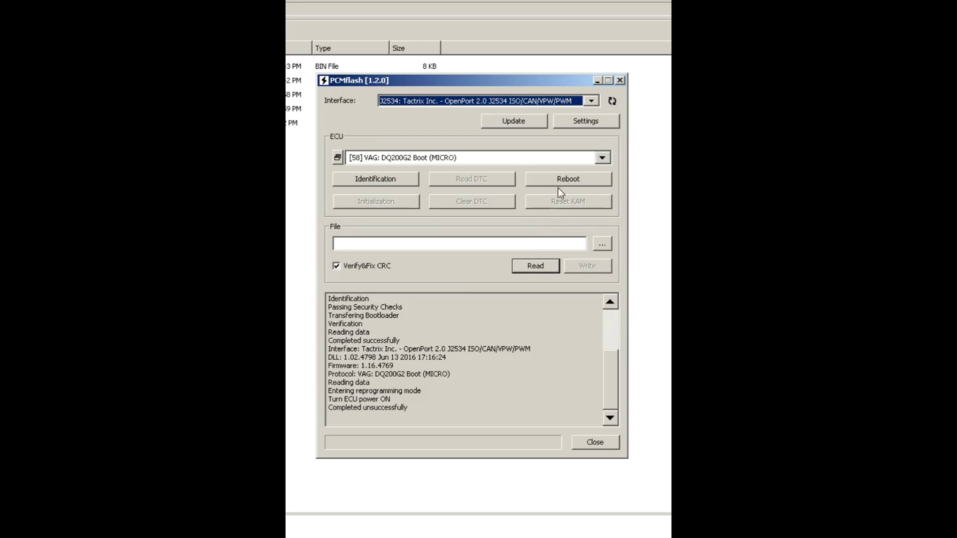
# Step: Select the [58] DQ200/MQB Boot (MICRO) protocol and read the module's flash, declining automatic power control
pyautogui.click(598, 162)
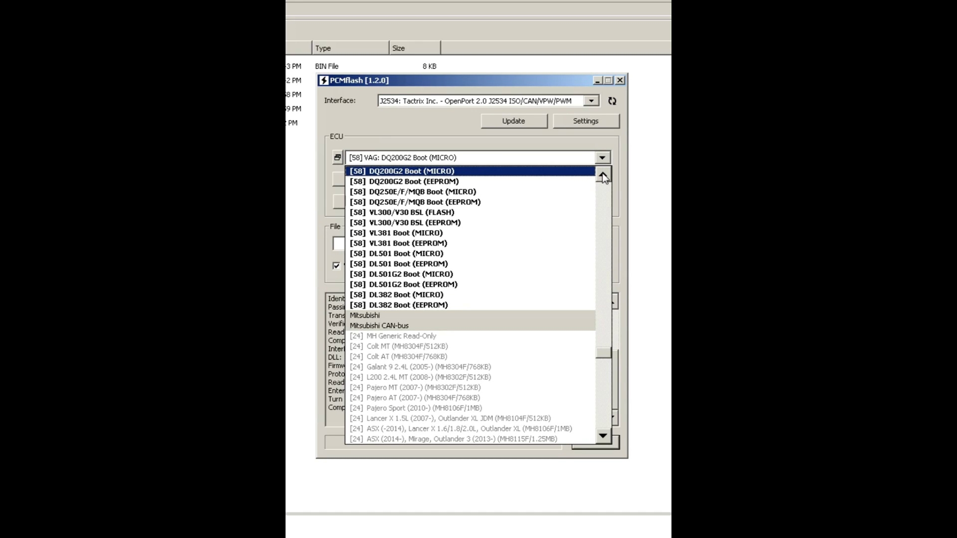
pyautogui.click(603, 176)
pyautogui.click(603, 176)
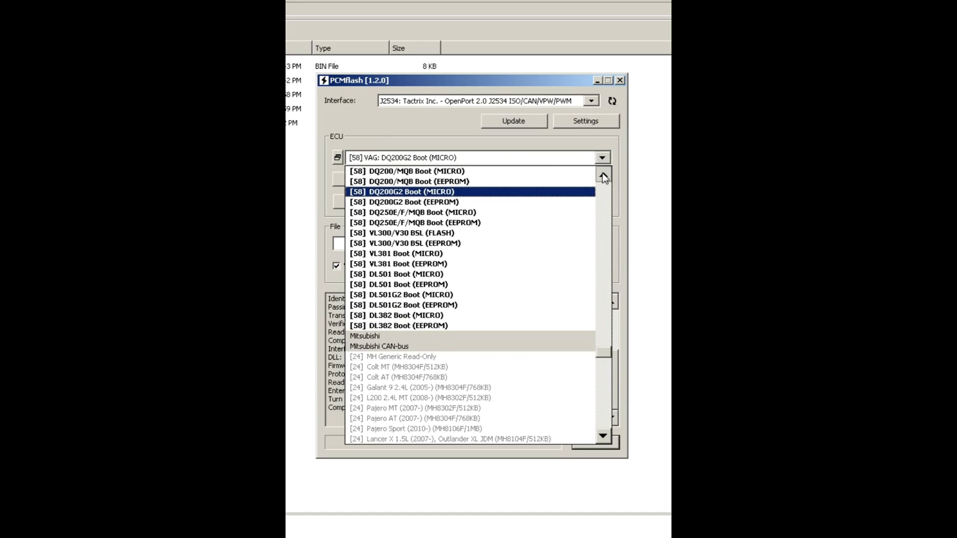
pyautogui.click(530, 173)
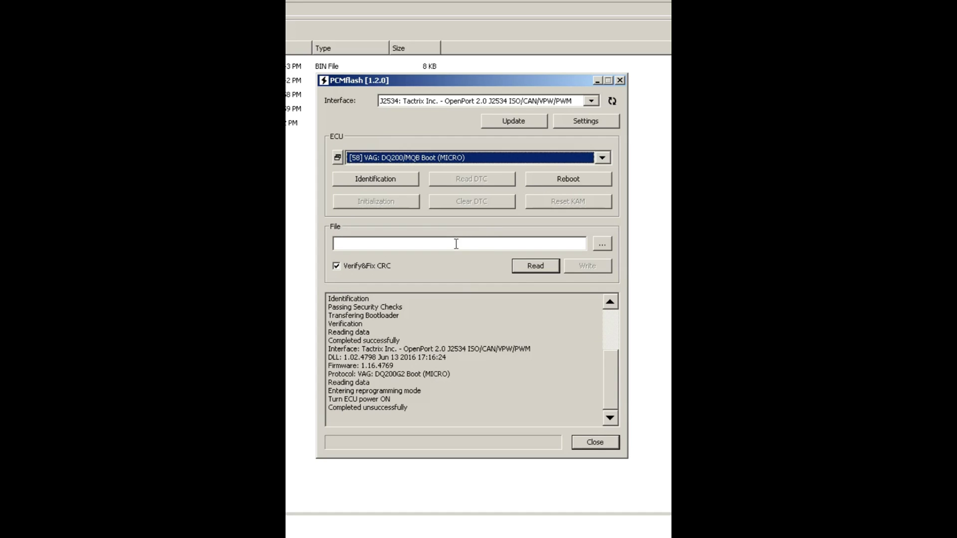
pyautogui.click(517, 262)
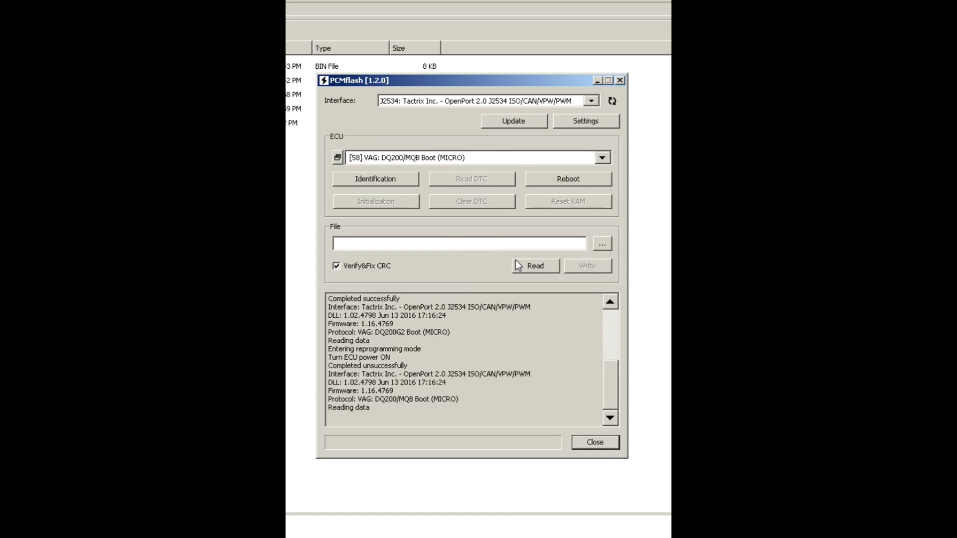
pyautogui.click(504, 310)
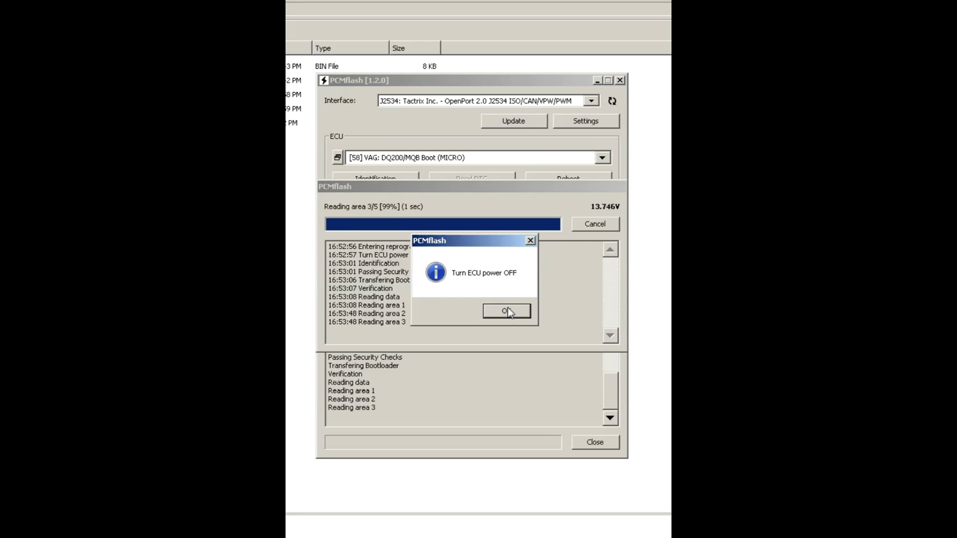
pyautogui.click(506, 311)
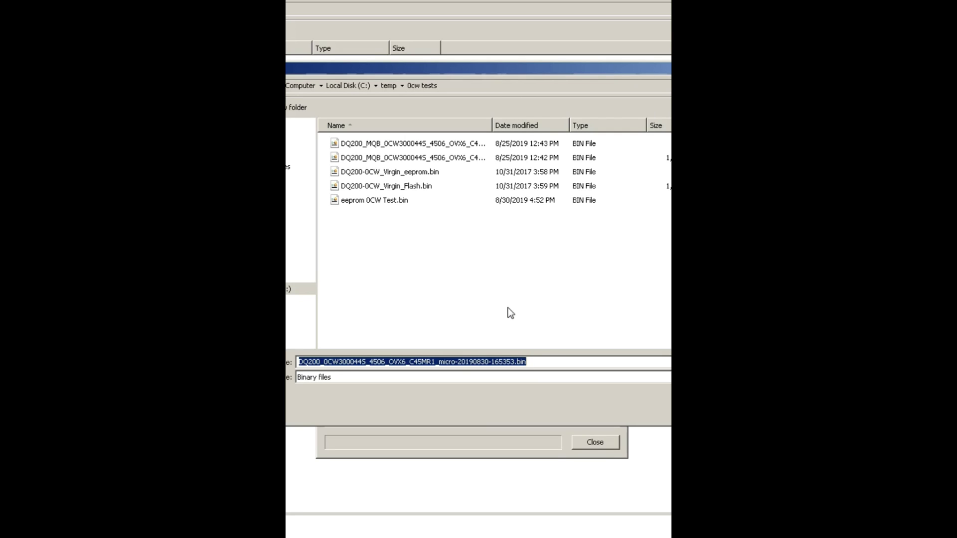
# Step: Save the flash dump as "flash 0cw test" in the 0cw tests folder and close the read report
pyautogui.write('flash 0cw test')
pyautogui.press('Return')
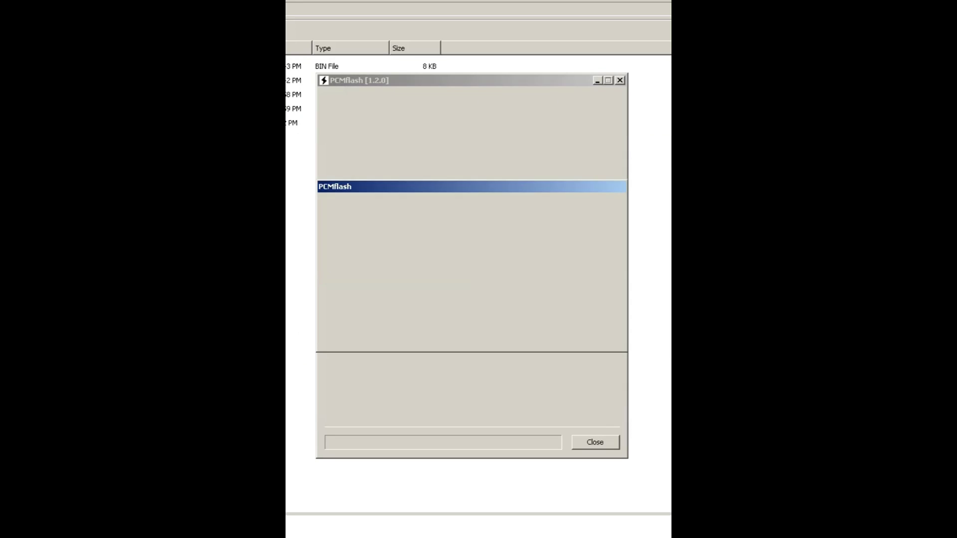
pyautogui.click(547, 313)
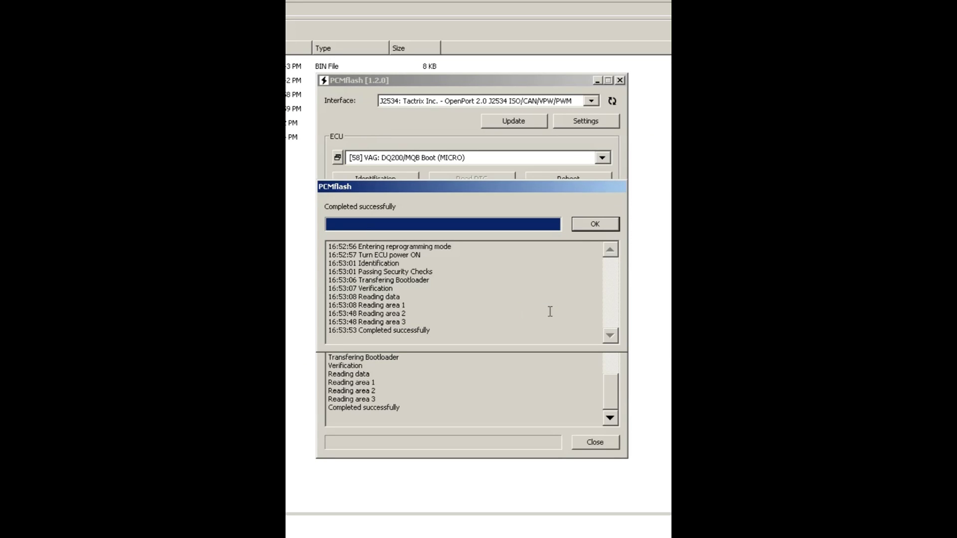
pyautogui.click(593, 225)
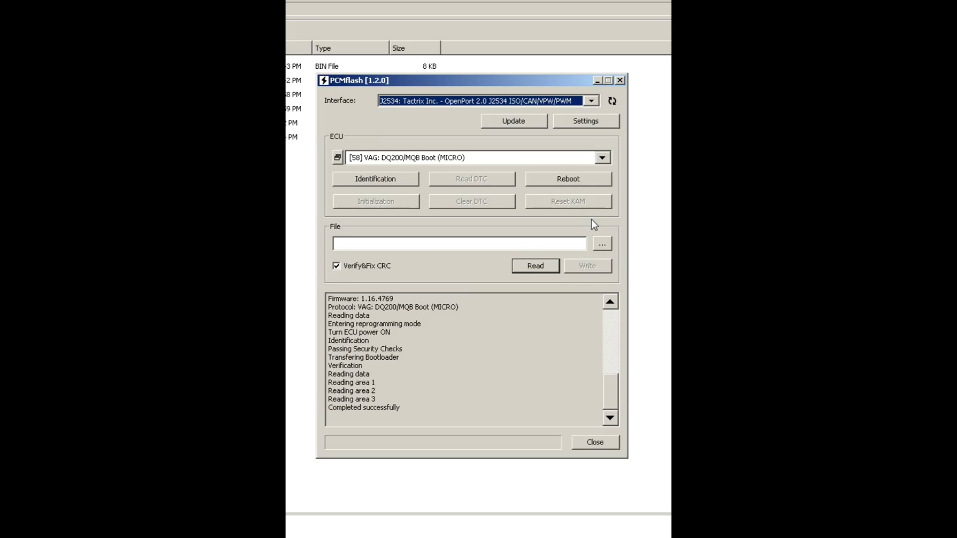
# Step: Load "flash 0cw test.bin" and write it to the module in clone mode, declining automatic power control
pyautogui.click(599, 243)
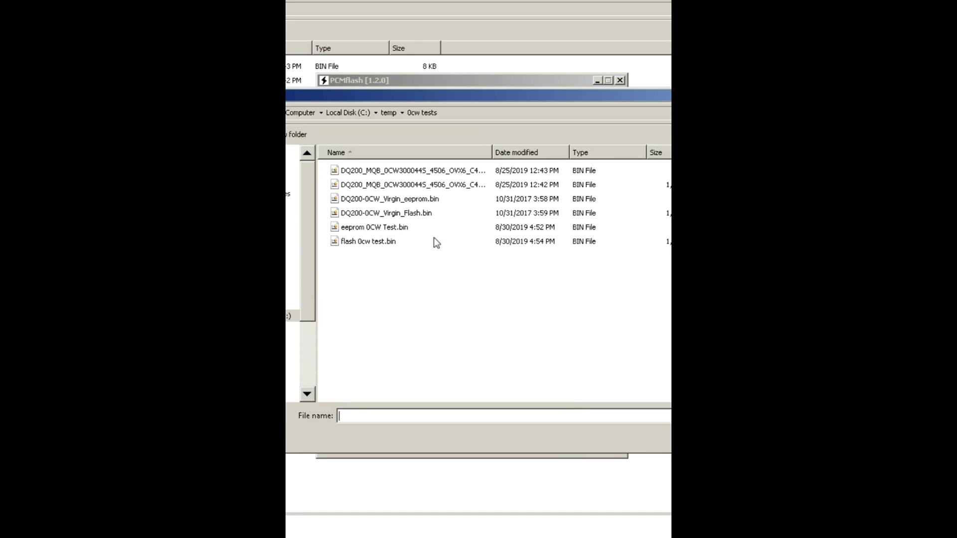
pyautogui.doubleClick(381, 242)
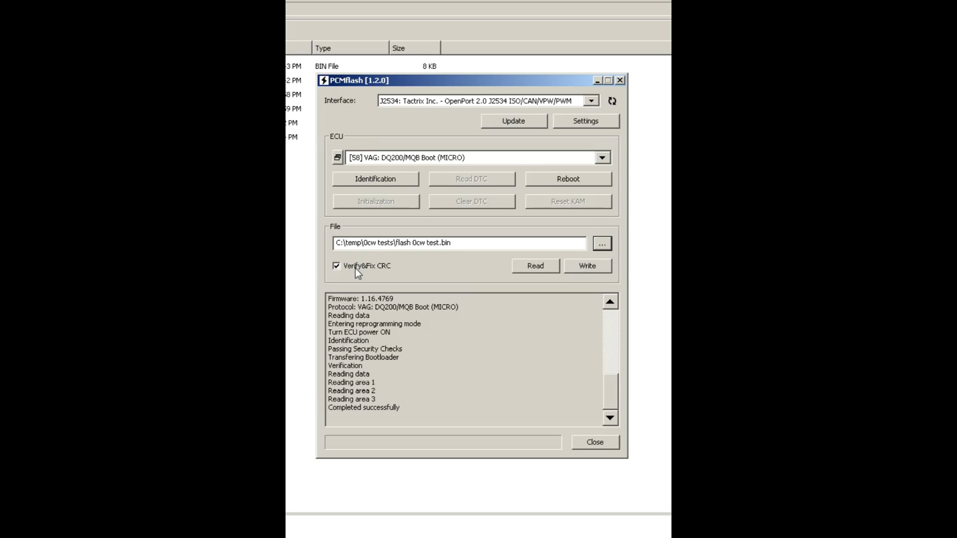
pyautogui.click(580, 268)
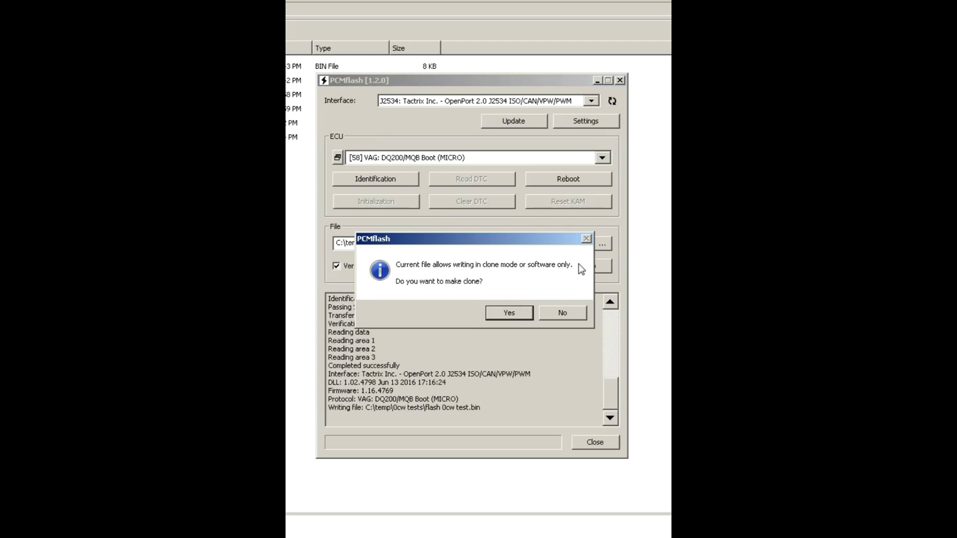
pyautogui.click(513, 315)
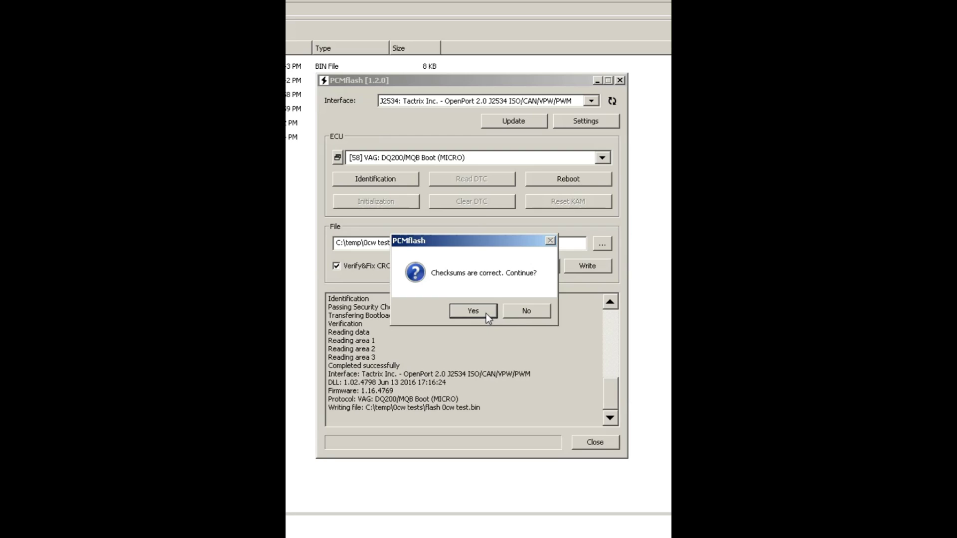
pyautogui.click(486, 313)
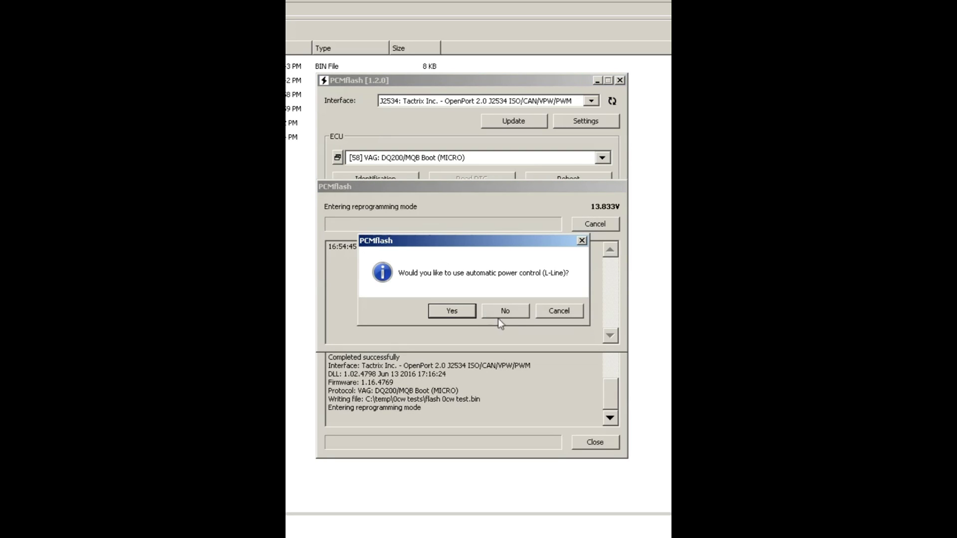
pyautogui.click(512, 313)
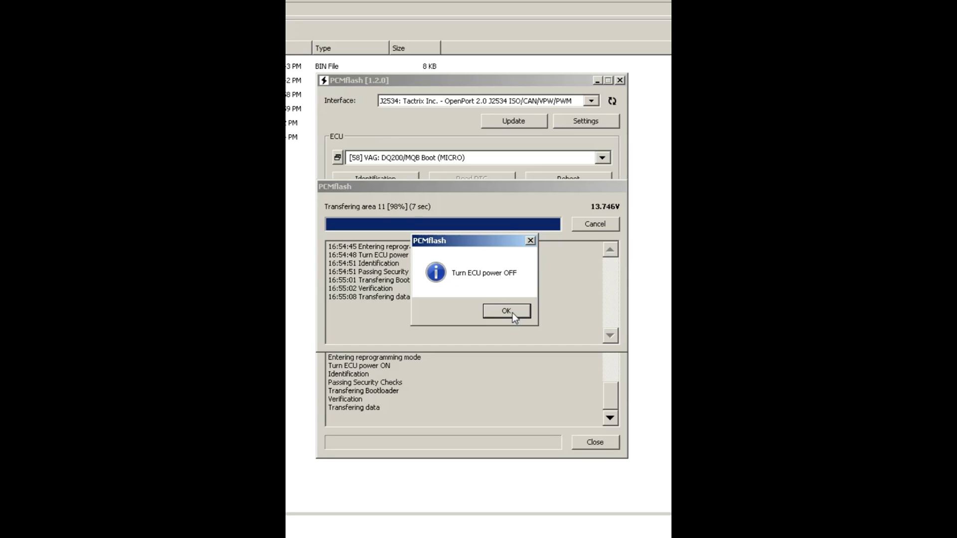
pyautogui.click(507, 311)
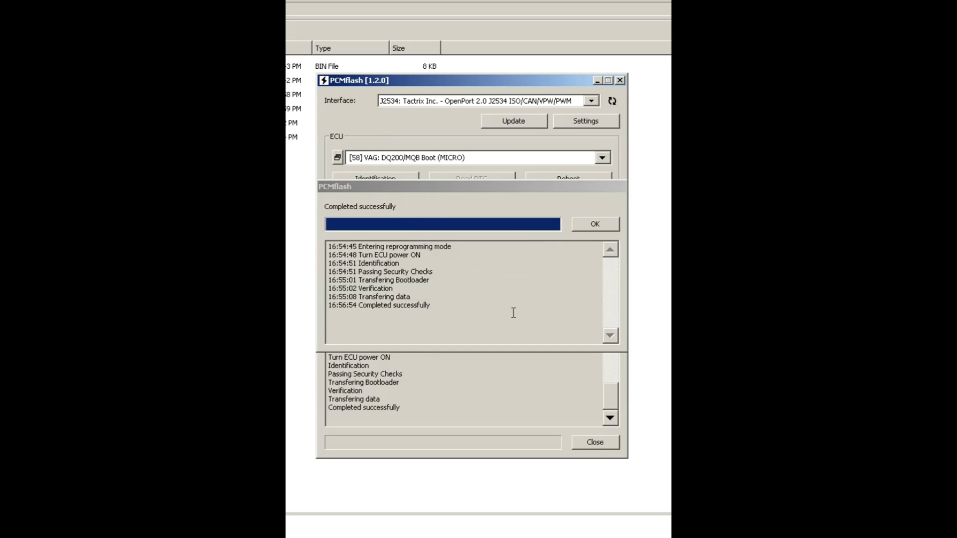
pyautogui.click(588, 228)
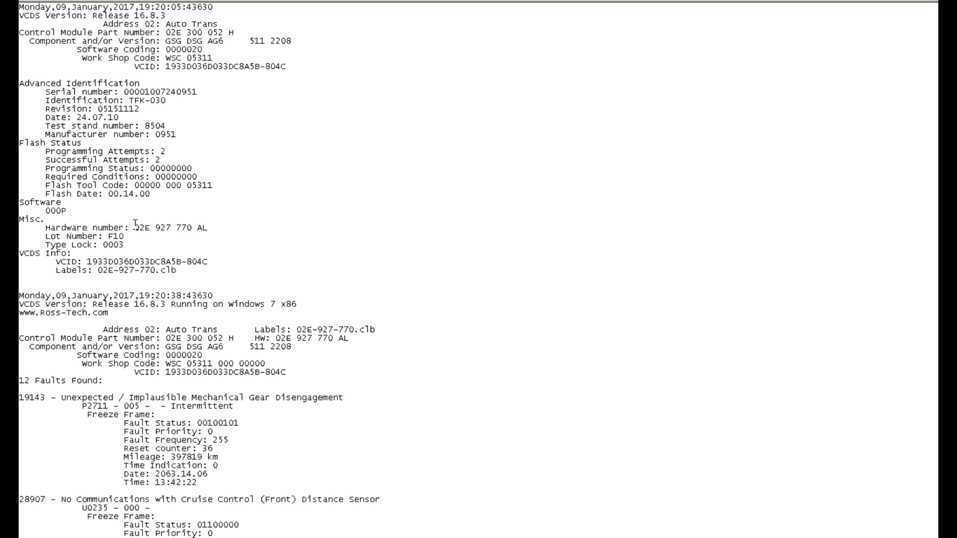
# Step: Highlight the hardware number and the lot number line in the scan log of module 02E 300 052 H
pyautogui.moveTo(135, 225); pyautogui.dragTo(215, 227)
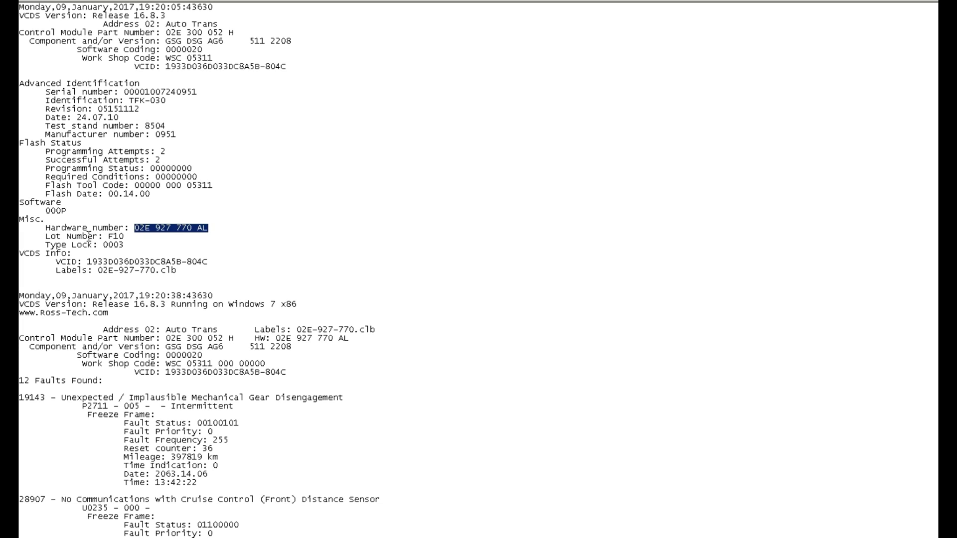
pyautogui.click(46, 235)
pyautogui.moveTo(46, 234); pyautogui.dragTo(127, 236)
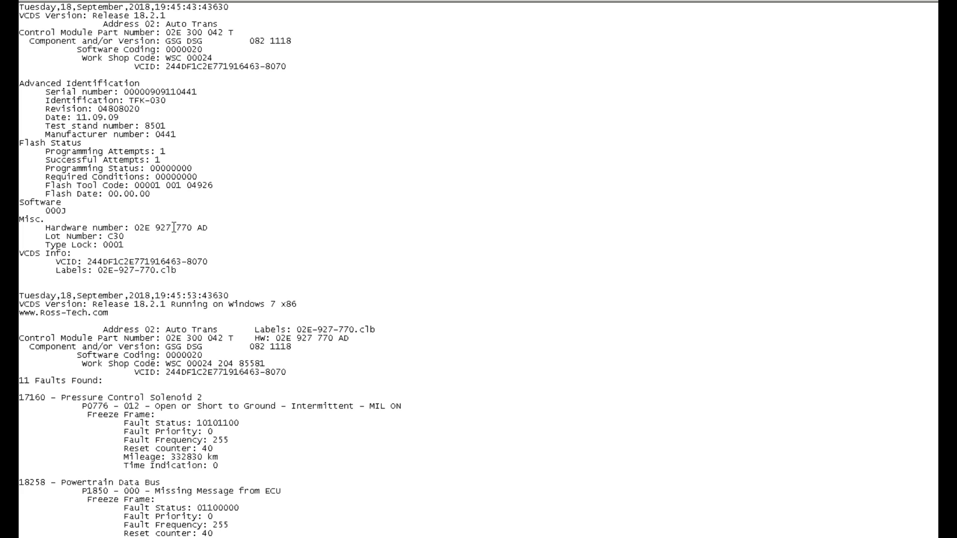
# Step: Highlight the lot number under Misc. in the scan log of module 02E 300 042 T
pyautogui.moveTo(109, 237); pyautogui.dragTo(118, 237)
pyautogui.click(141, 230)
pyautogui.doubleClick(116, 235)
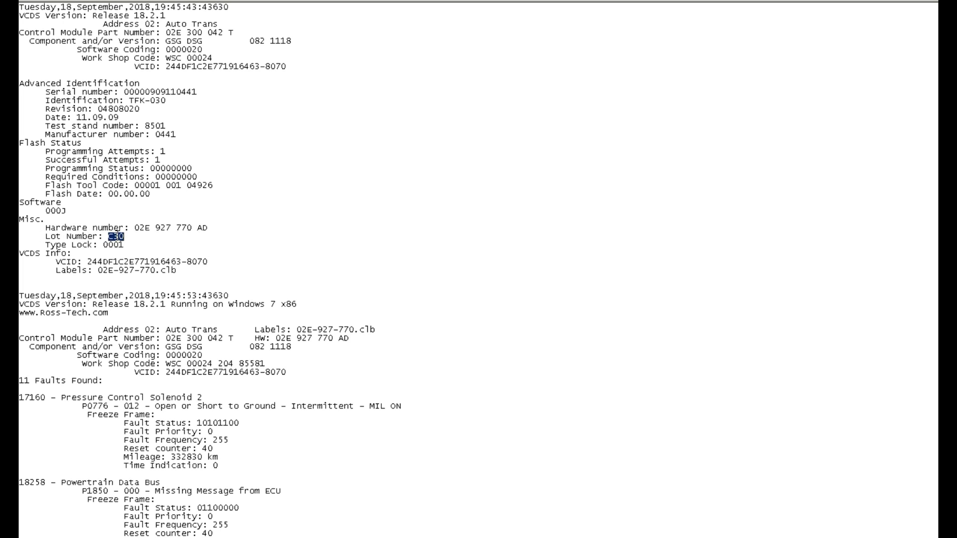